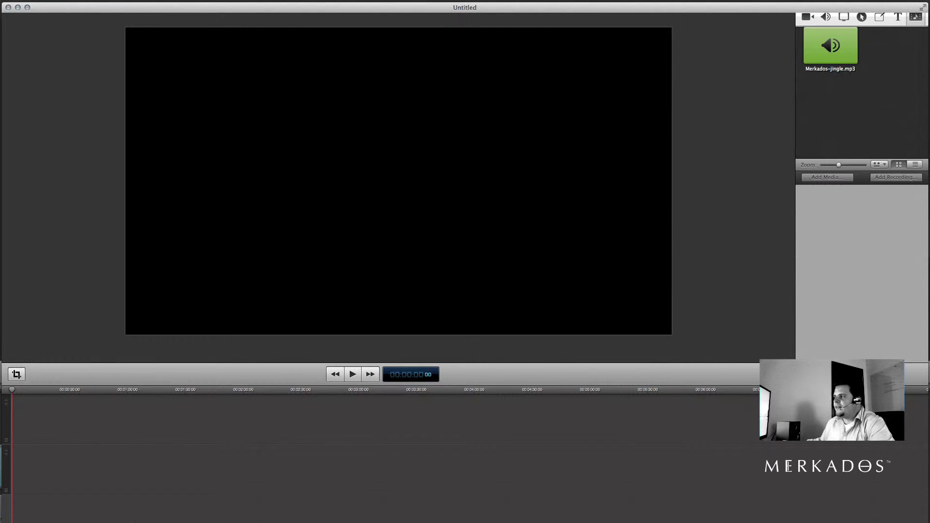
# - Import logo-inverted.png into the media library and place it centred at the start of the timeline
pyautogui.moveTo(928, 128); pyautogui.dragTo(878, 122)
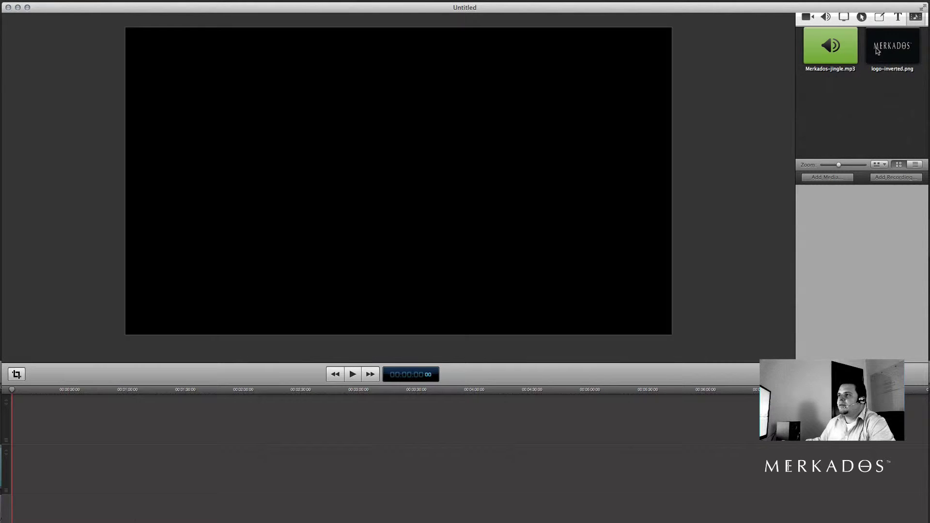
pyautogui.moveTo(904, 48); pyautogui.dragTo(402, 176)
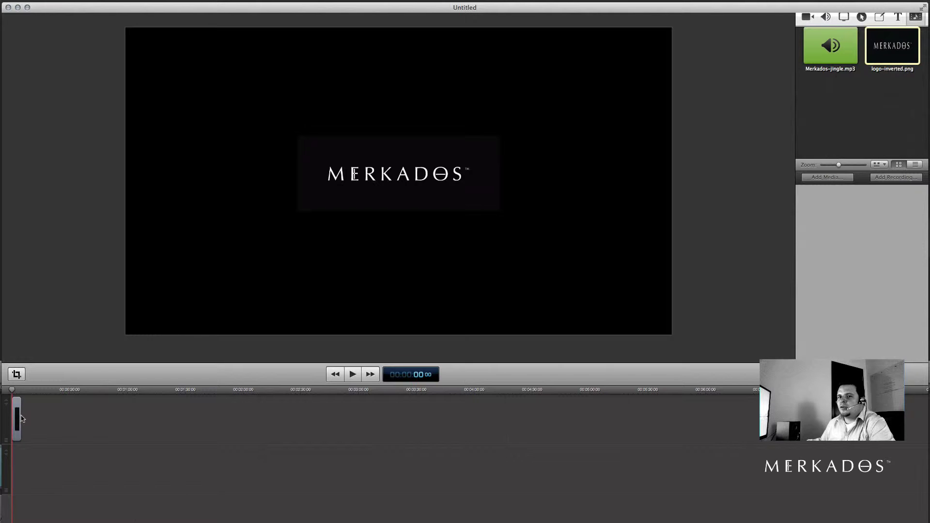
# - Stretch the logo clip to 5 seconds, zooming the timeline in and marking the 5-second point
pyautogui.click(18, 420)
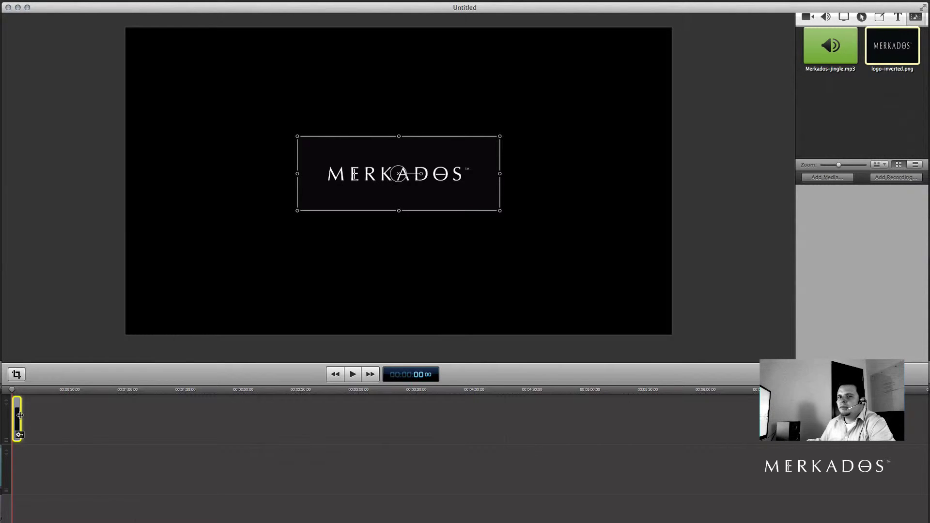
pyautogui.moveTo(22, 416)
pyautogui.mouseDown()
pyautogui.moveTo(104, 412)
pyautogui.moveTo(22, 424)
pyautogui.mouseUp()
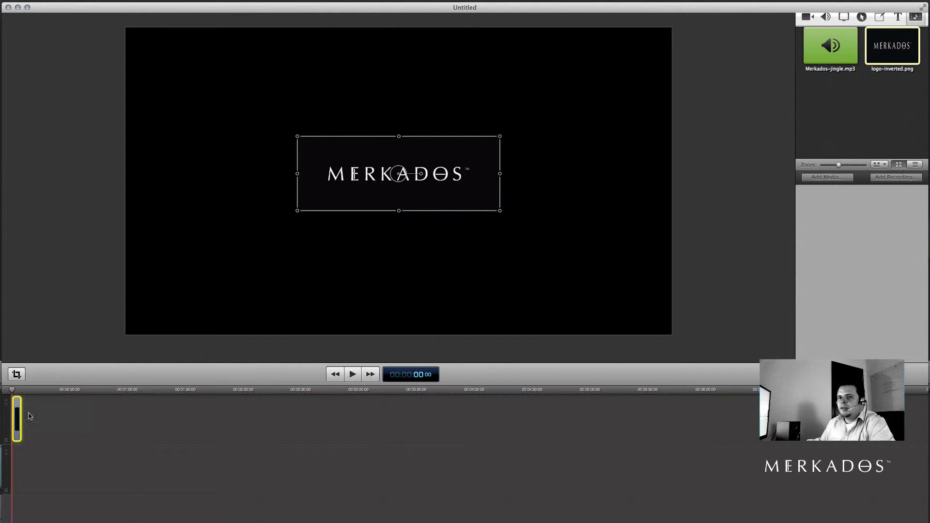
pyautogui.moveTo(18, 491); pyautogui.dragTo(33, 489)
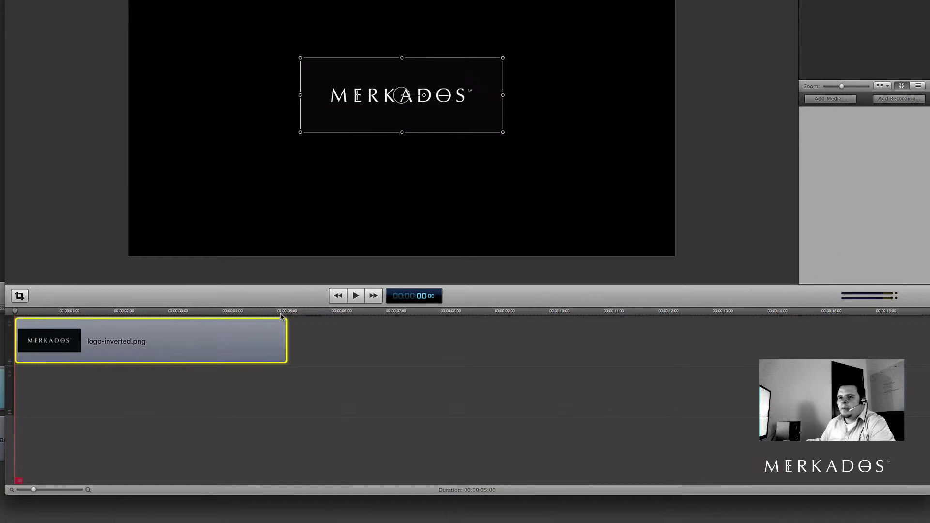
pyautogui.click(287, 310)
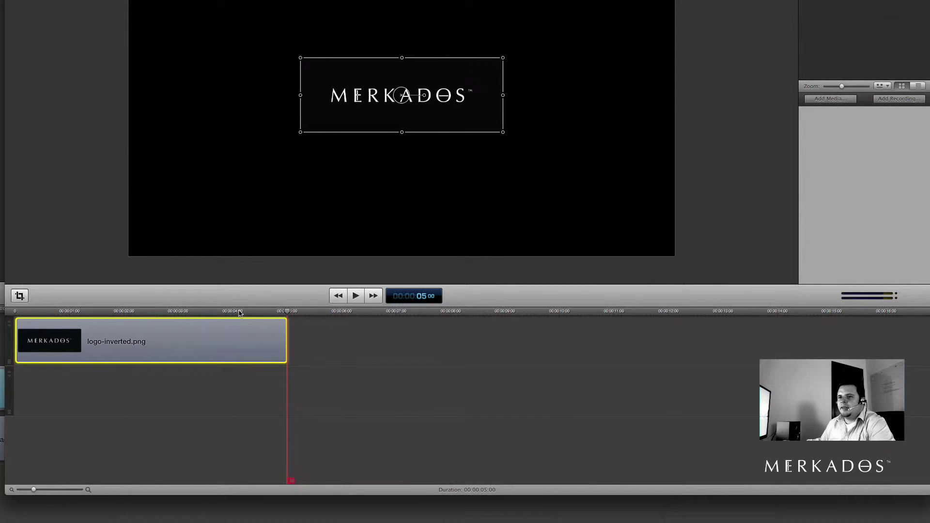
# - Add starting and ending transitions to the logo clip and preview the fade from 00:00:00:00
pyautogui.rightClick(107, 341)
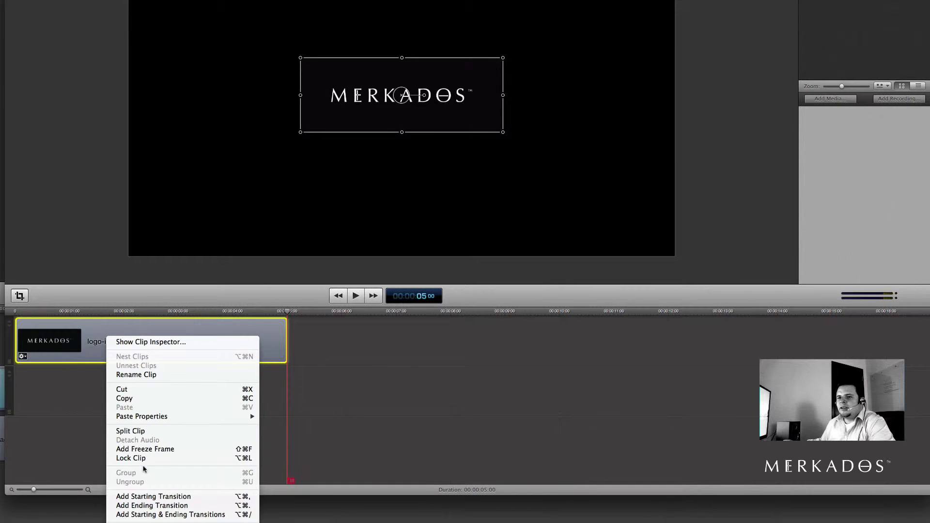
pyautogui.click(157, 515)
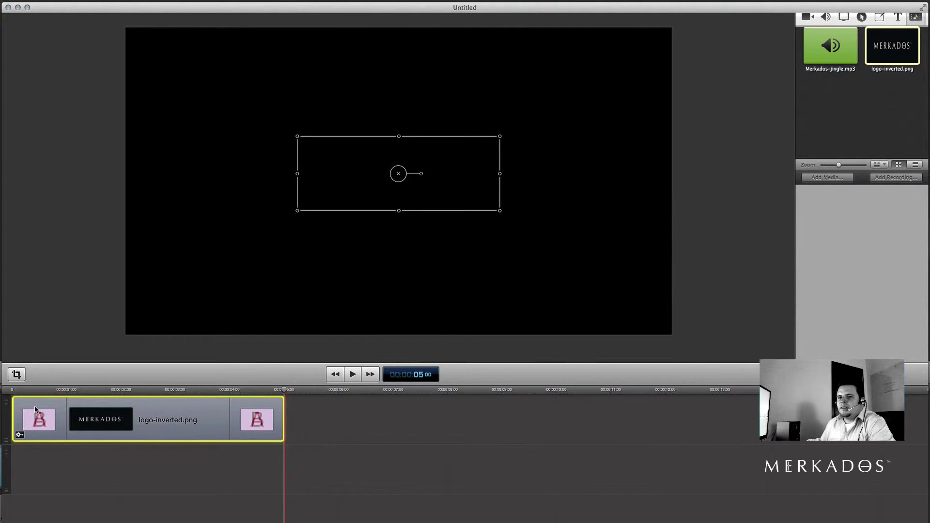
pyautogui.click(14, 391)
pyautogui.click(12, 391)
pyautogui.press('space')
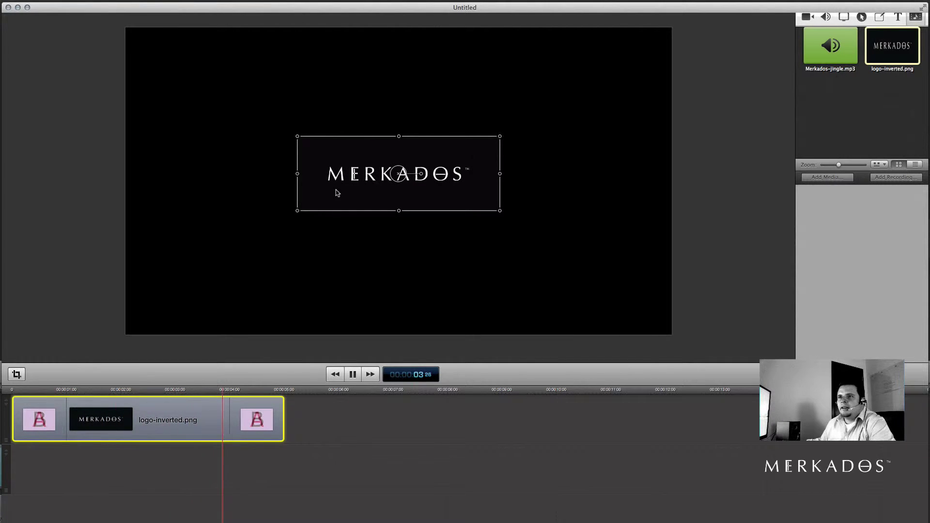
pyautogui.press('space')
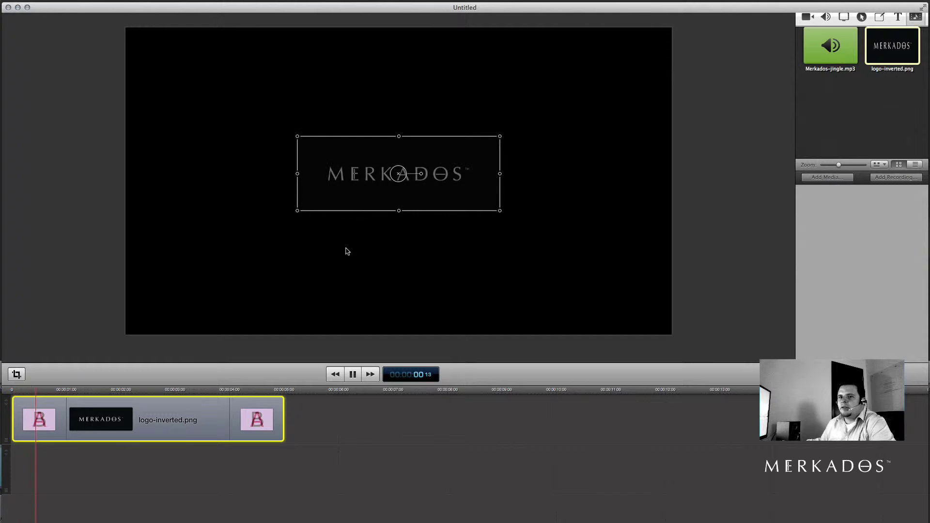
pyautogui.click(338, 374)
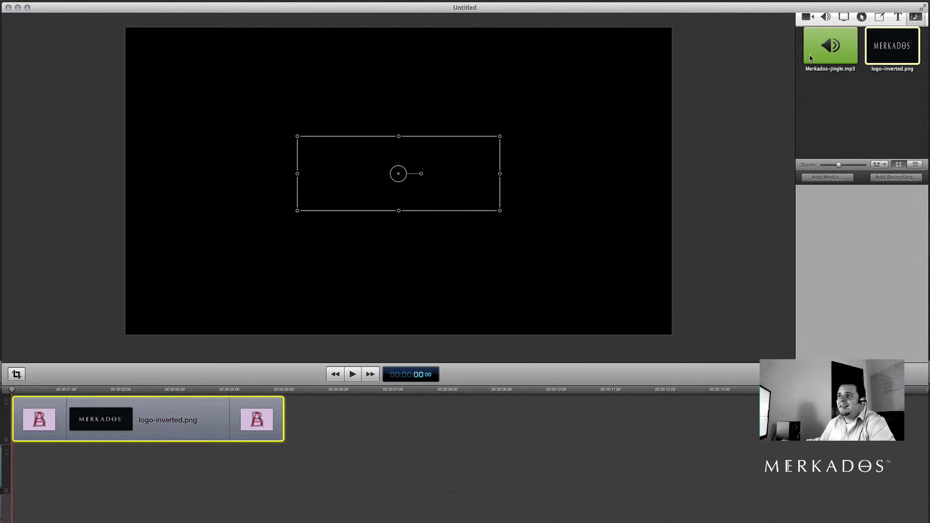
# - Drop Merkados-jingle.mp3 onto its own track at the timeline start and play it with the logo
pyautogui.moveTo(813, 55); pyautogui.dragTo(19, 466)
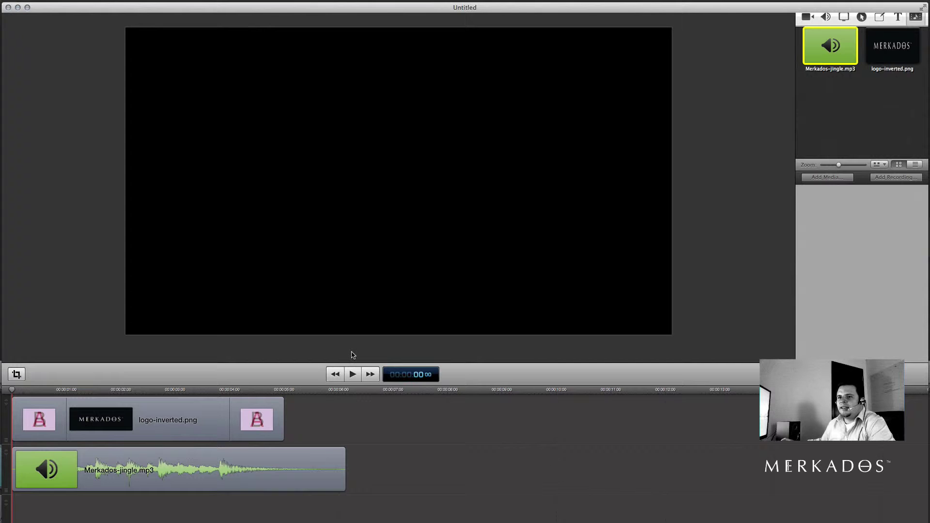
pyautogui.press('space')
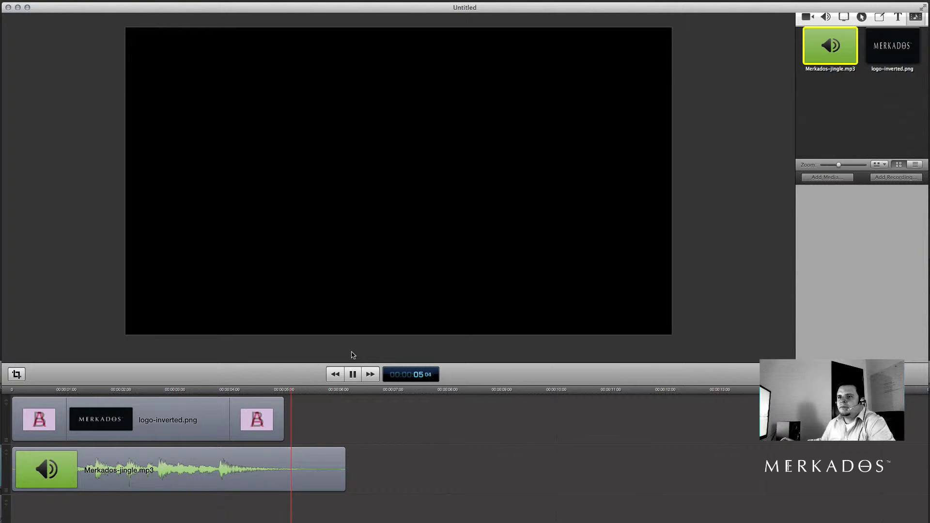
pyautogui.press('Home')
pyautogui.press('space')
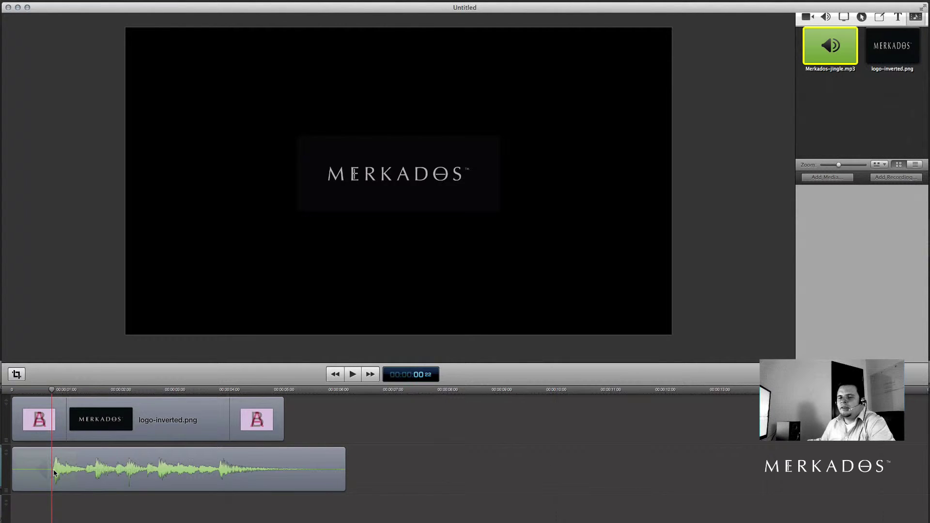
# - Step frame by frame to locate the jingle's first beat at about 00:00:01:02
pyautogui.moveTo(51, 392)
pyautogui.mouseDown()
pyautogui.moveTo(28, 396)
pyautogui.moveTo(47, 398)
pyautogui.mouseUp()
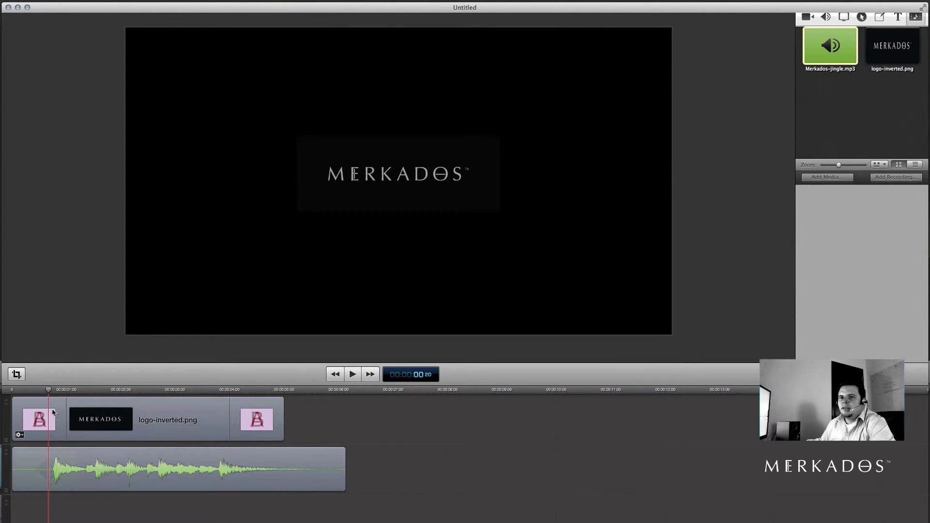
pyautogui.press('Right')
pyautogui.press('Right')
pyautogui.press('Right')
pyautogui.press('Right')
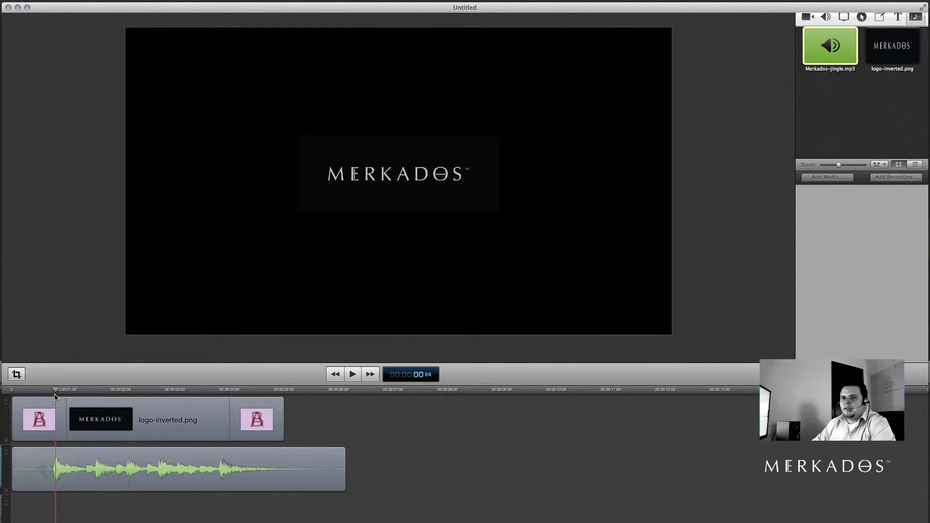
pyautogui.press('Right')
pyautogui.press('Right')
pyautogui.press('Right')
pyautogui.press('Right')
pyautogui.press('Right')
pyautogui.press('Right')
pyautogui.press('Right')
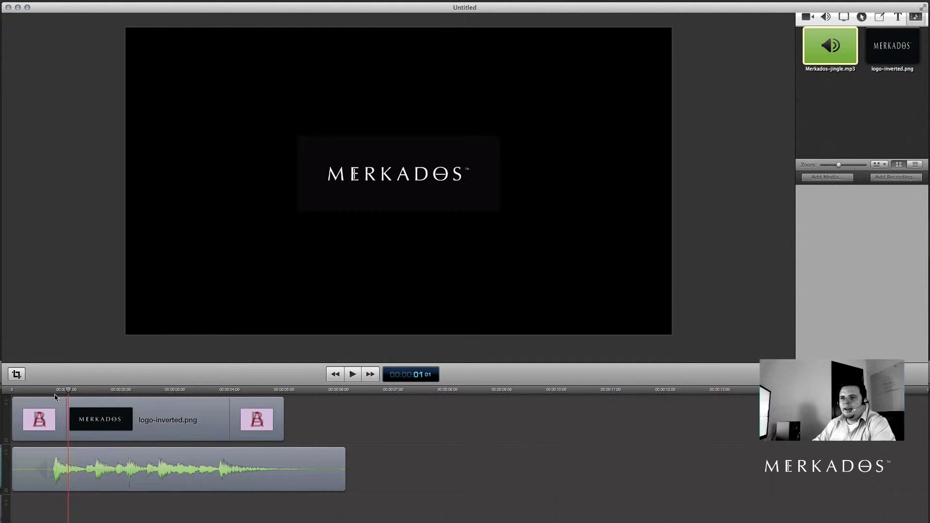
pyautogui.press('Right')
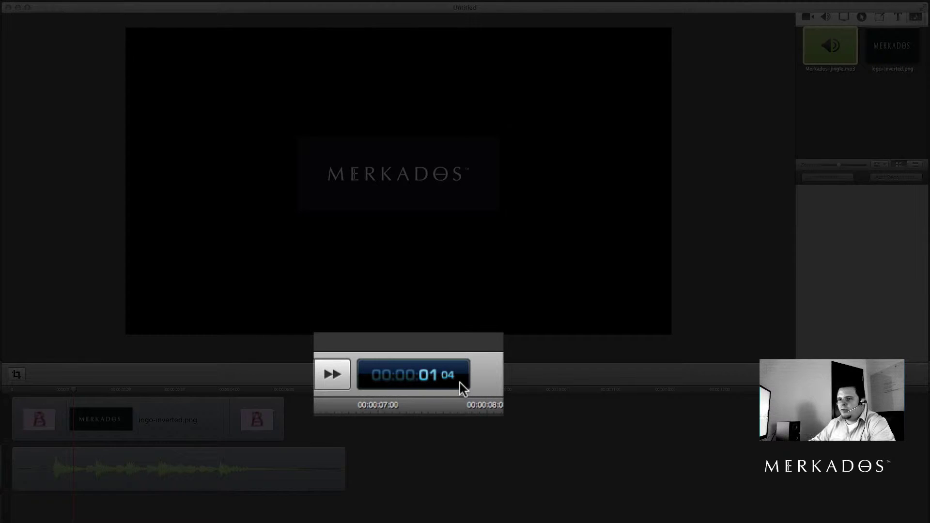
pyautogui.press('Right')
pyautogui.press('Right')
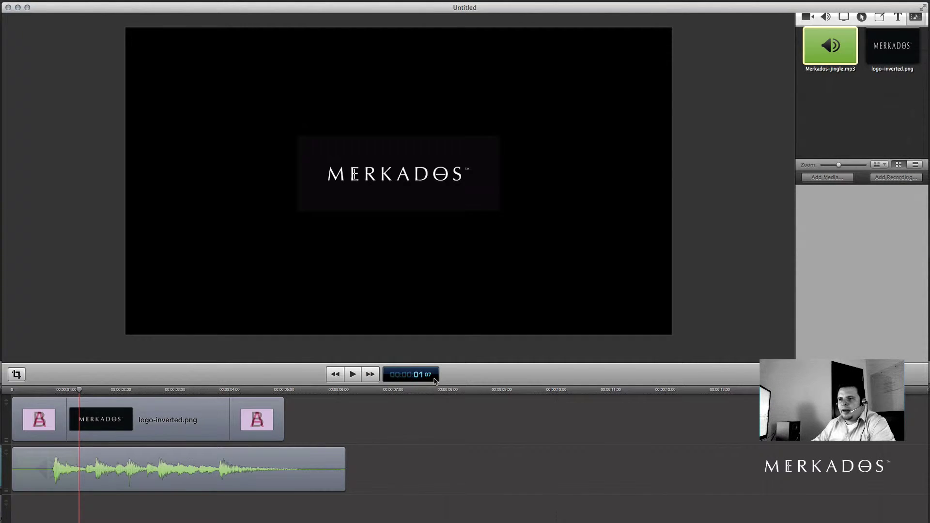
pyautogui.press('Left')
pyautogui.press('Left')
pyautogui.press('Left')
pyautogui.press('Left')
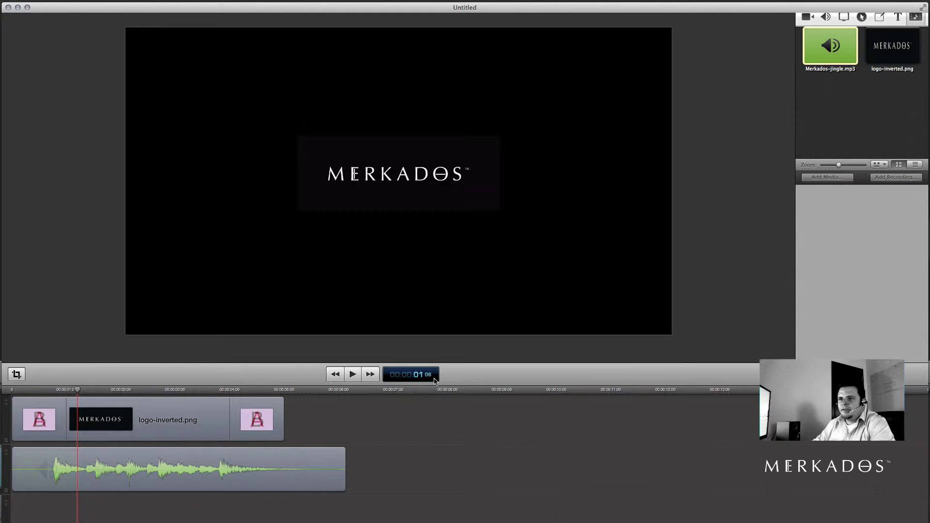
pyautogui.press('Left')
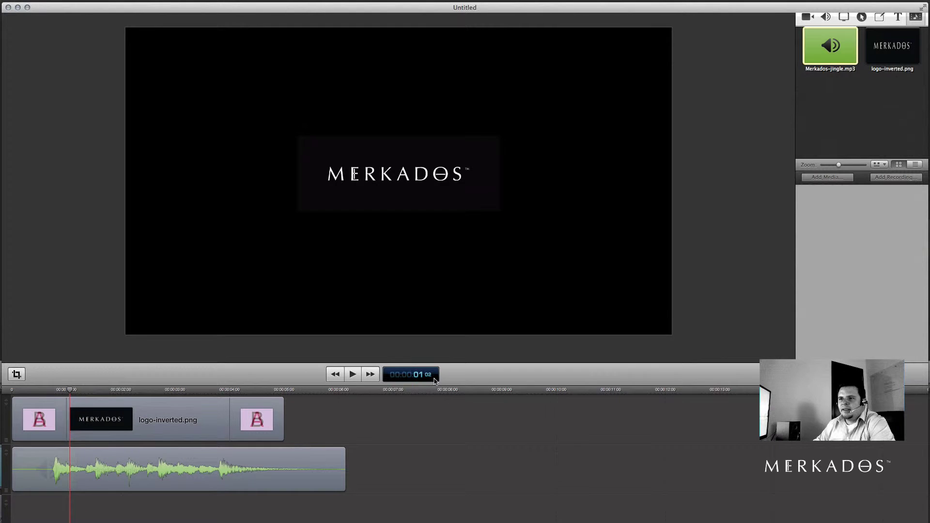
pyautogui.press('Left')
pyautogui.press('Left')
pyautogui.press('Left')
pyautogui.press('Left')
pyautogui.press('Left')
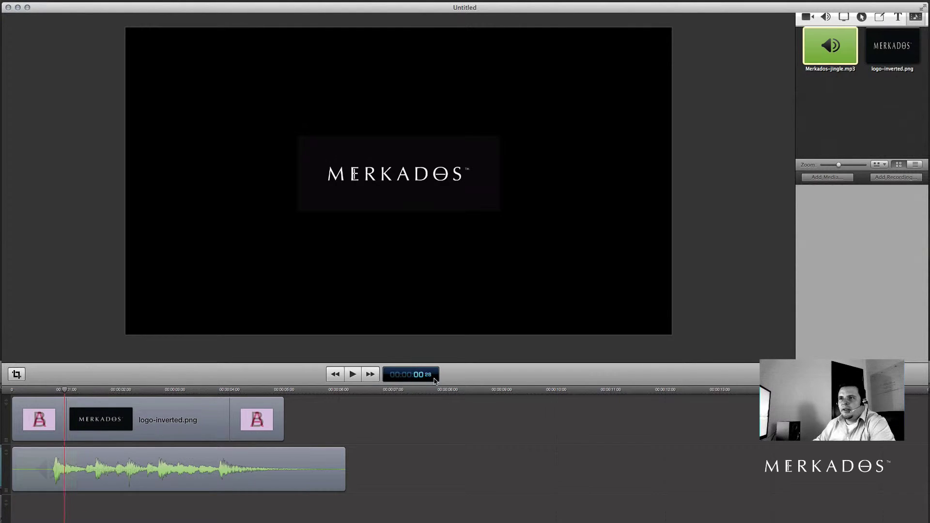
pyautogui.press('Right')
pyautogui.press('Right')
pyautogui.press('Right')
pyautogui.press('Right')
pyautogui.press('Right')
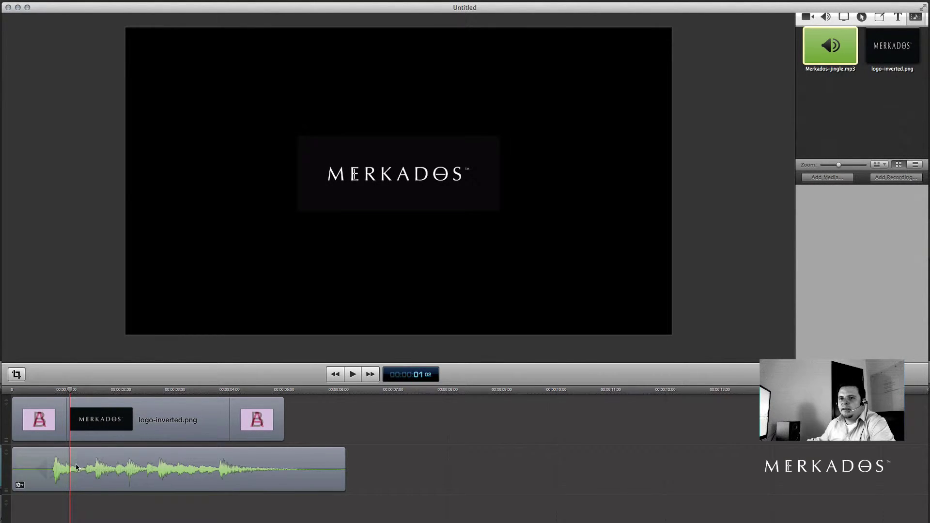
# - Shift the jingle clip 9 frames later and play from the start to check alignment
pyautogui.moveTo(76, 469); pyautogui.dragTo(93, 470)
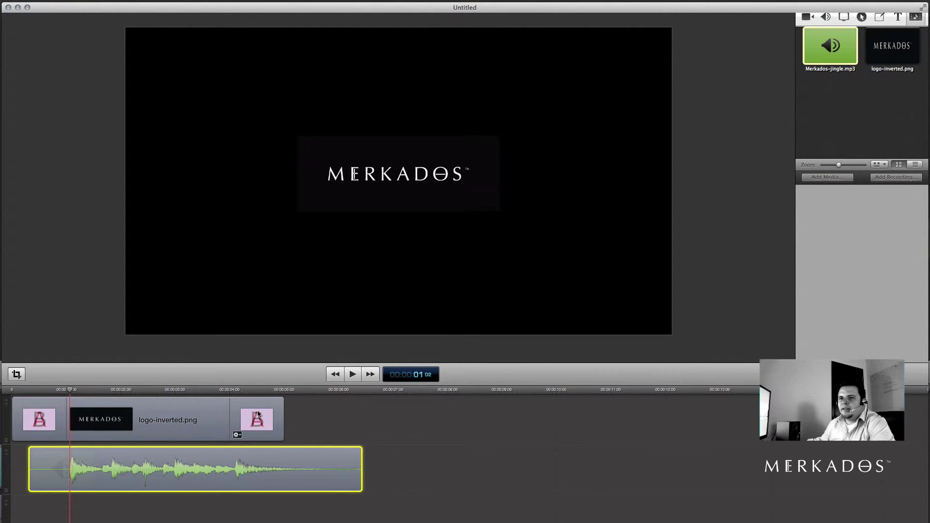
pyautogui.click(352, 375)
pyautogui.click(341, 375)
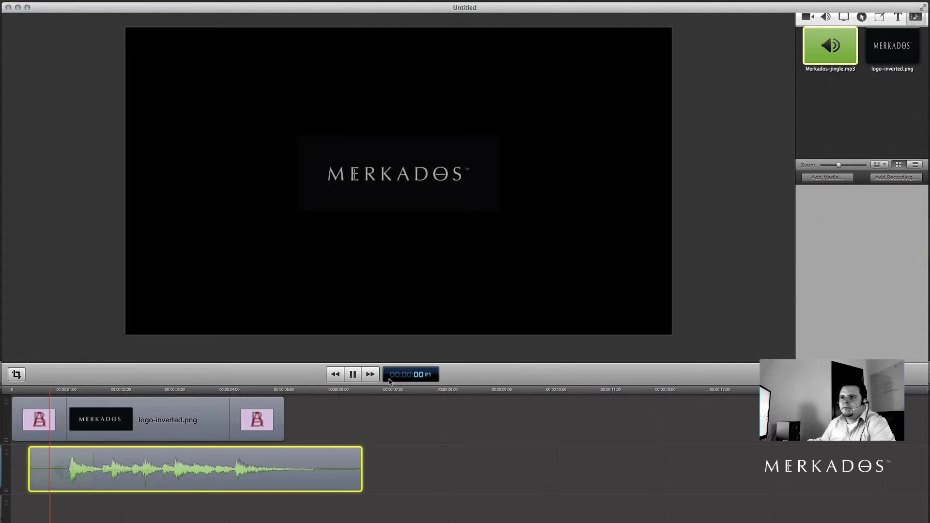